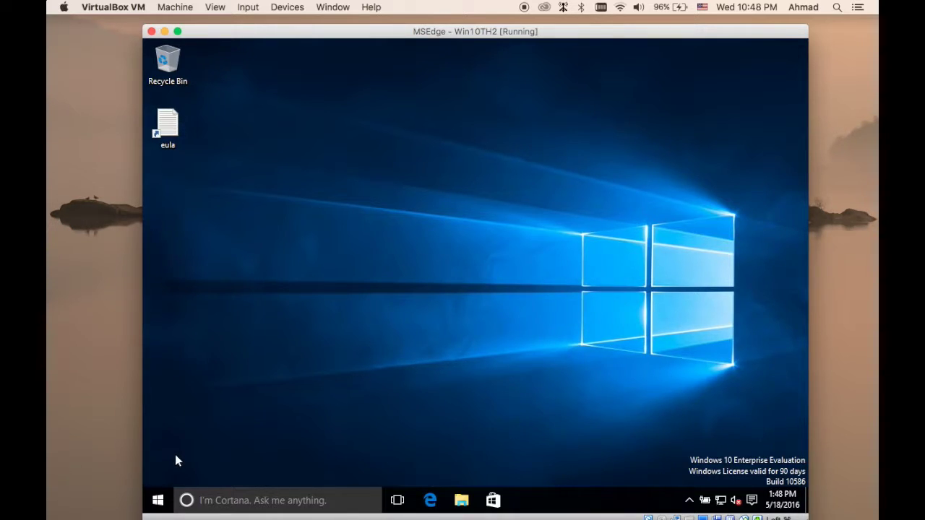
Shrink the Windows 10 (C:) volume by 10240 MB using Disk Management in Computer Management.
right_click(158, 502)
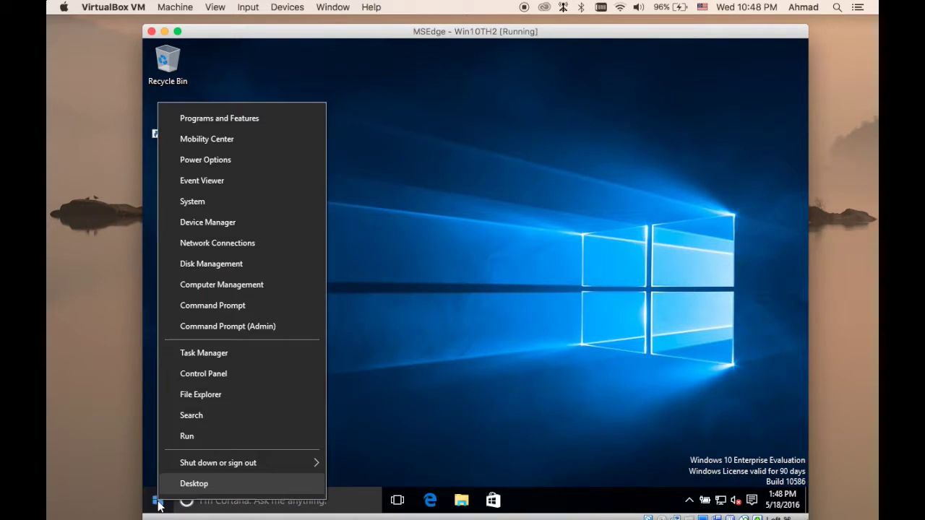
left_click(257, 286)
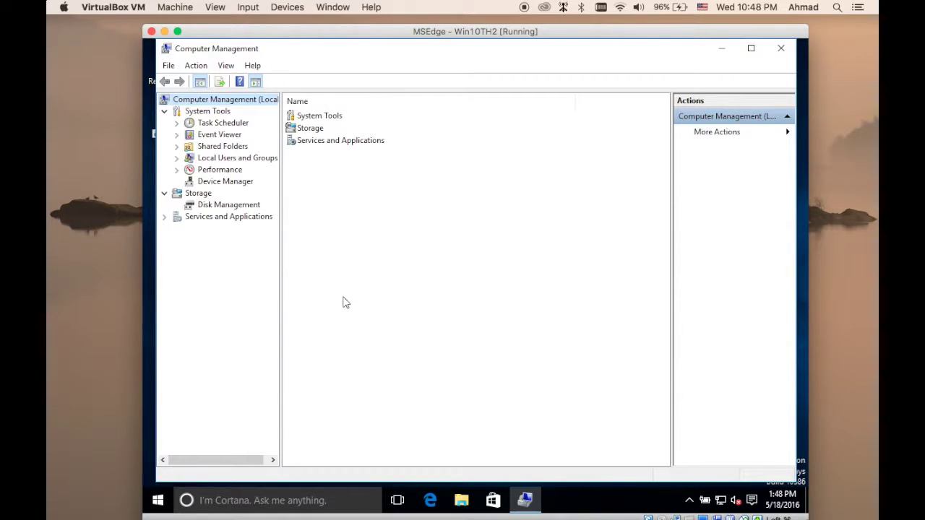
left_click(244, 208)
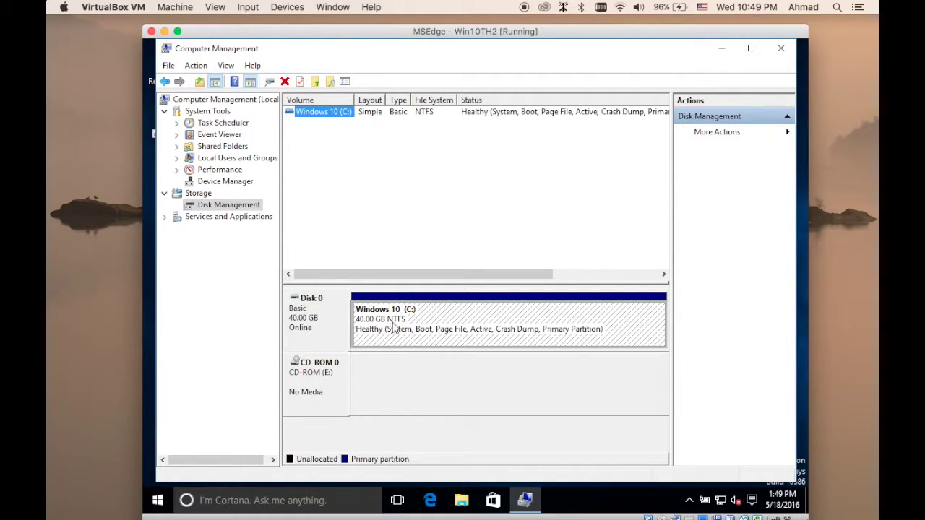
right_click(433, 320)
left_click(493, 241)
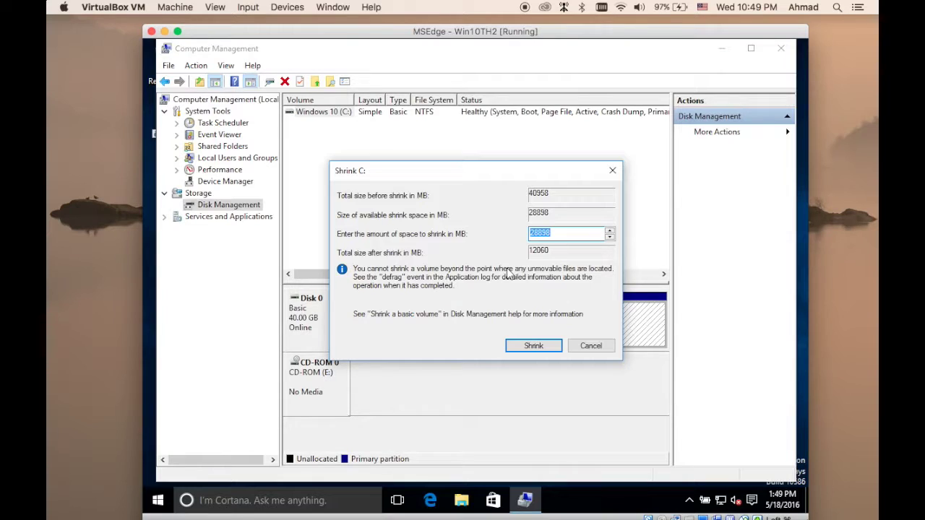
type("10240")
left_click(529, 344)
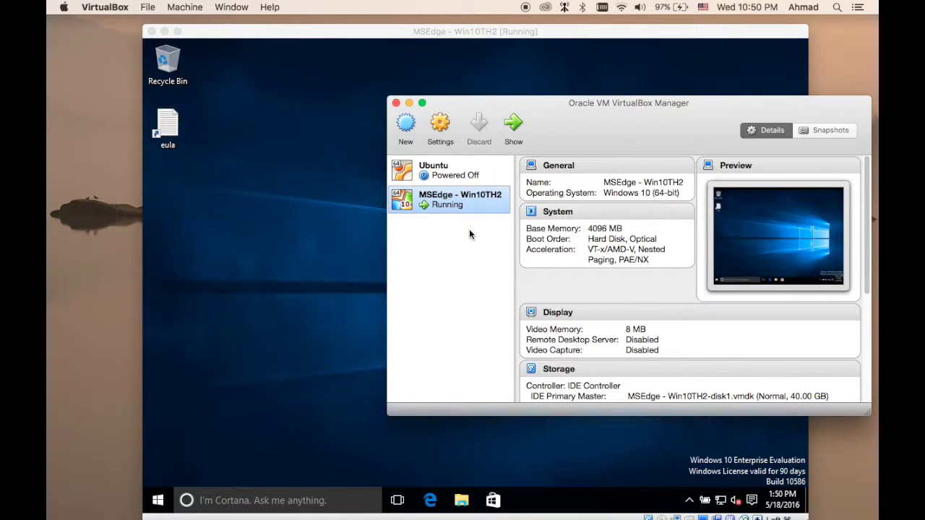
Mount ubuntu-16.04-desktop-amd64.iso in the empty optical drive of the MSEdge - Win10TH2 machine and minimize the manager window.
right_click(467, 199)
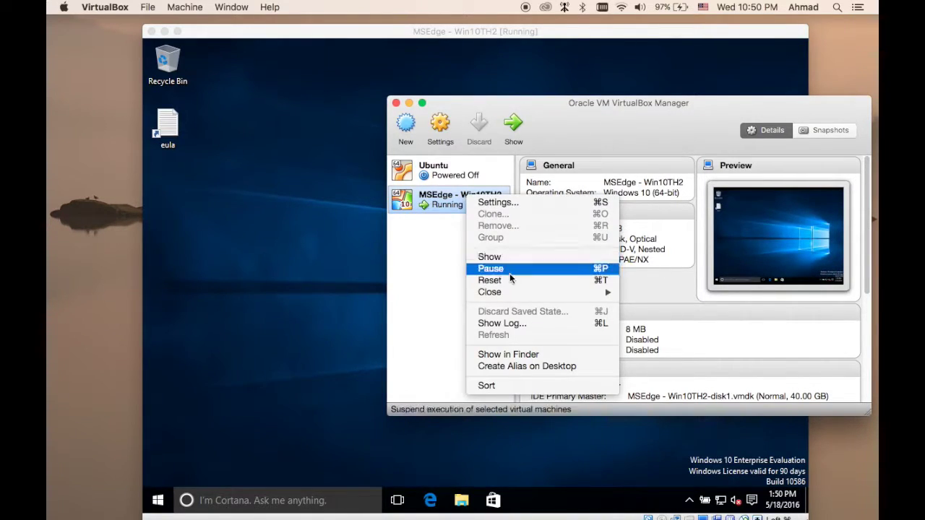
left_click(508, 203)
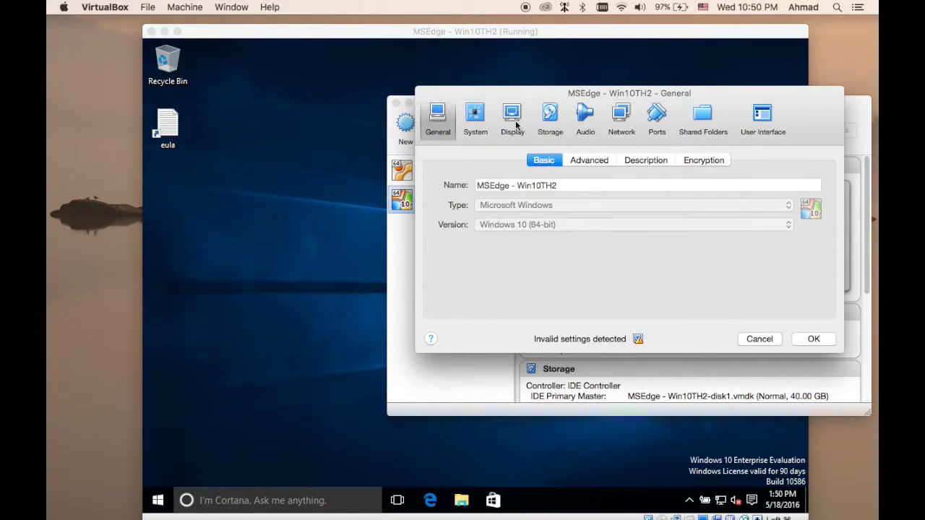
left_click(556, 130)
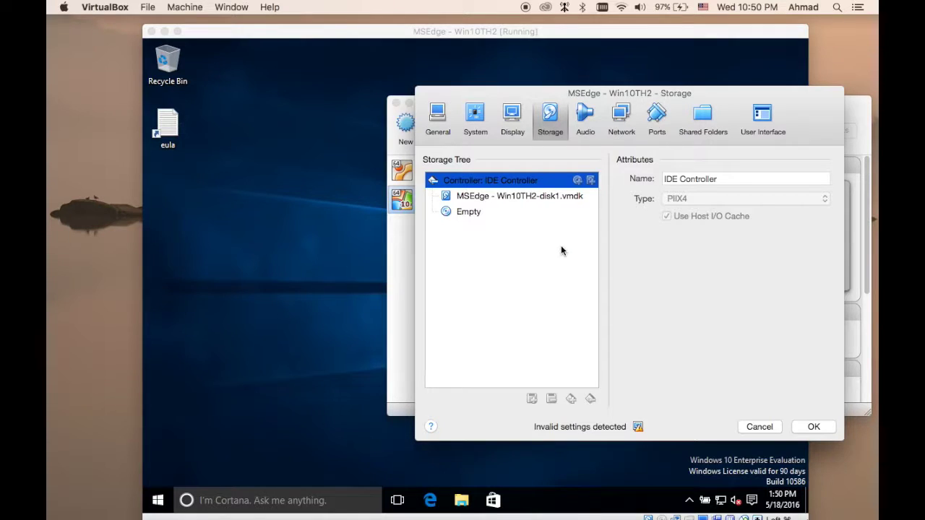
left_click(473, 212)
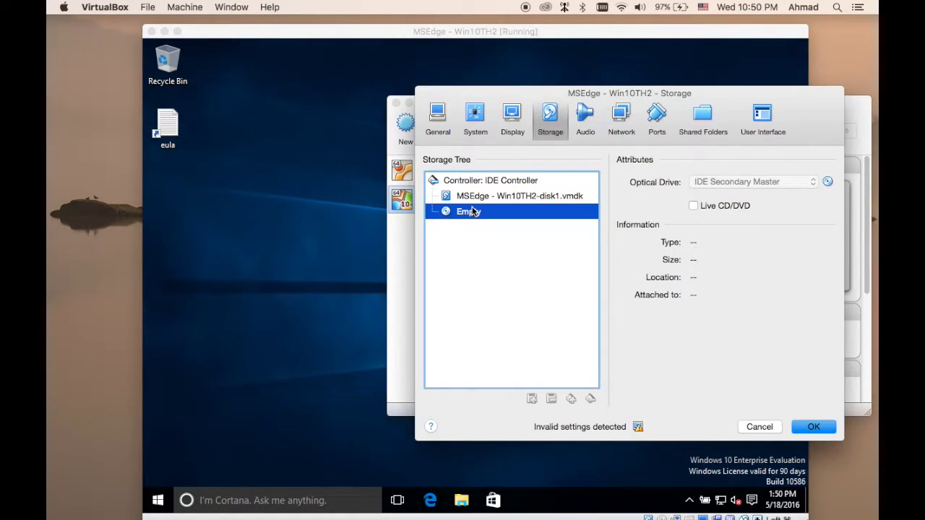
left_click(827, 182)
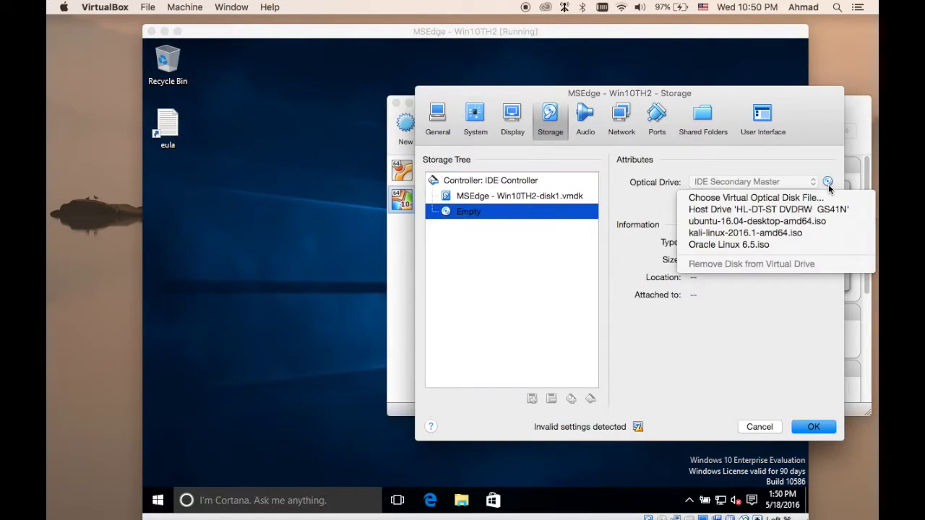
left_click(786, 223)
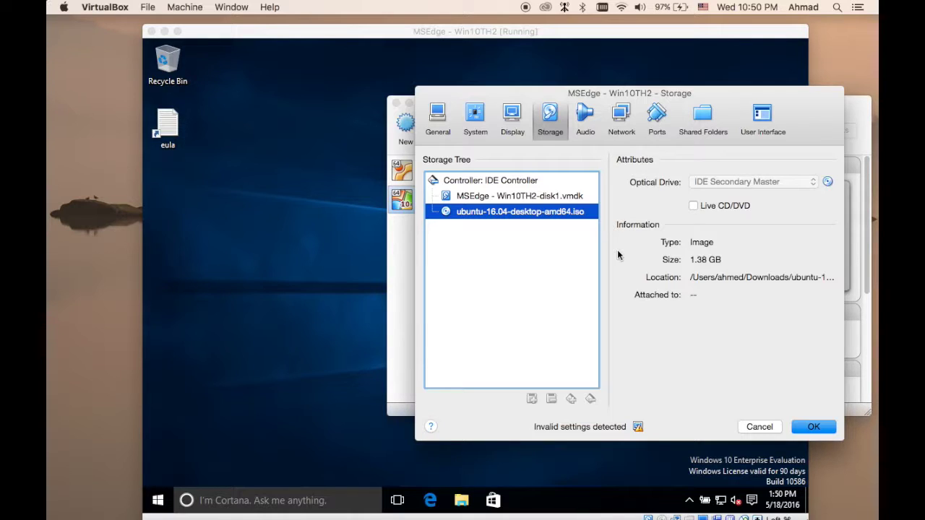
left_click(813, 427)
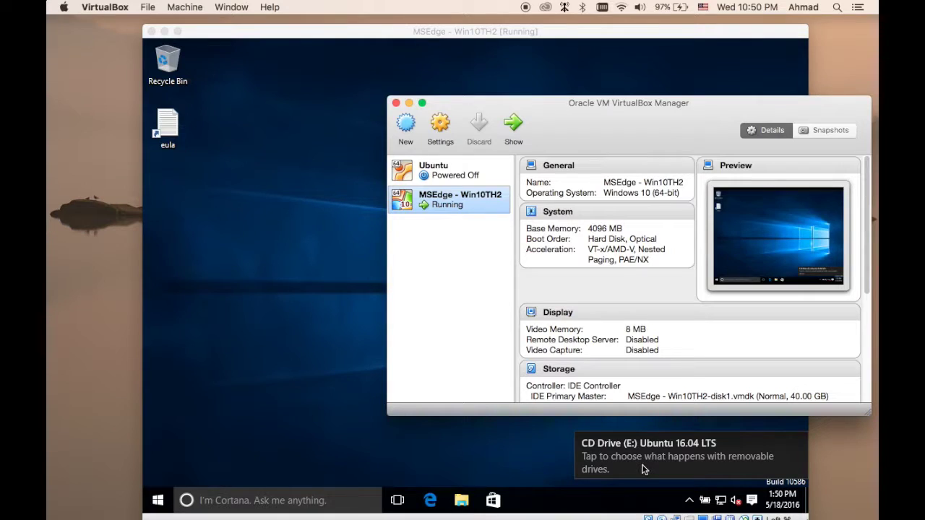
left_click(409, 103)
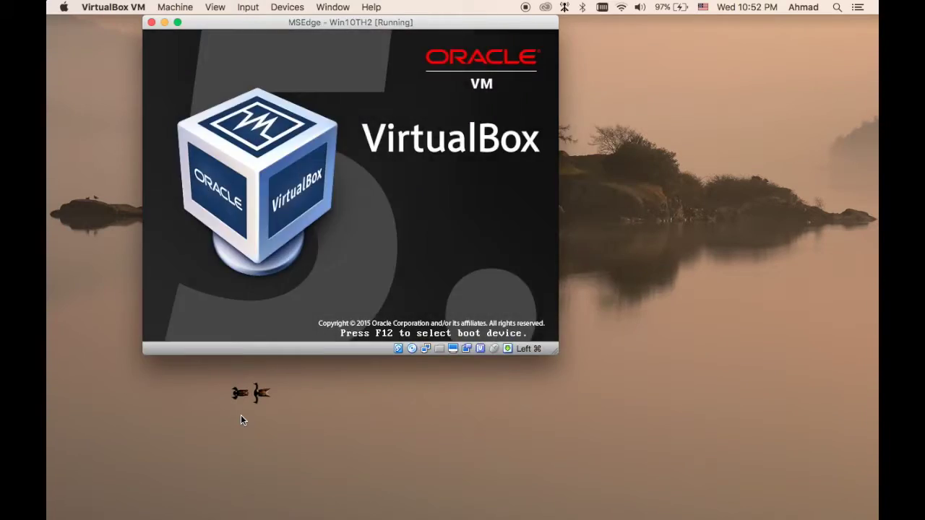
Boot the virtual machine from CD-ROM through the temporary boot device selection and start the Try Ubuntu live session.
key("F12")
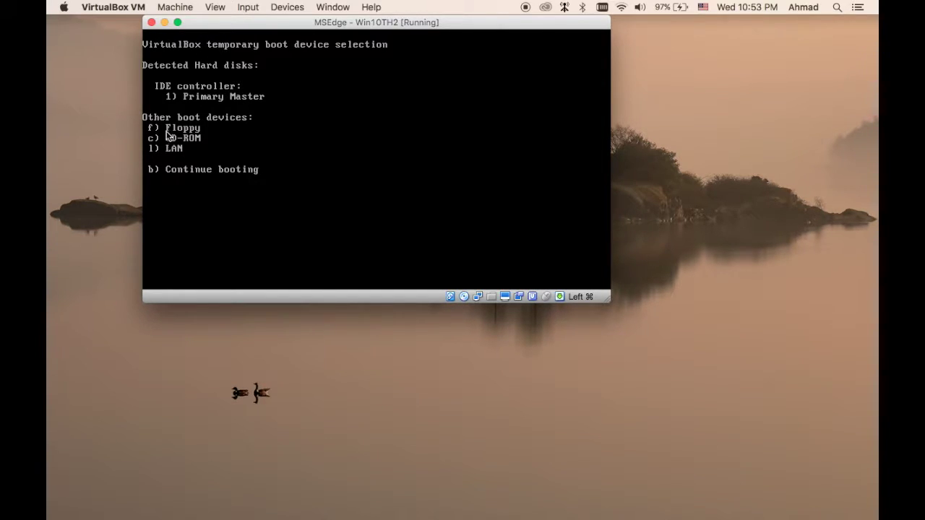
key("c")
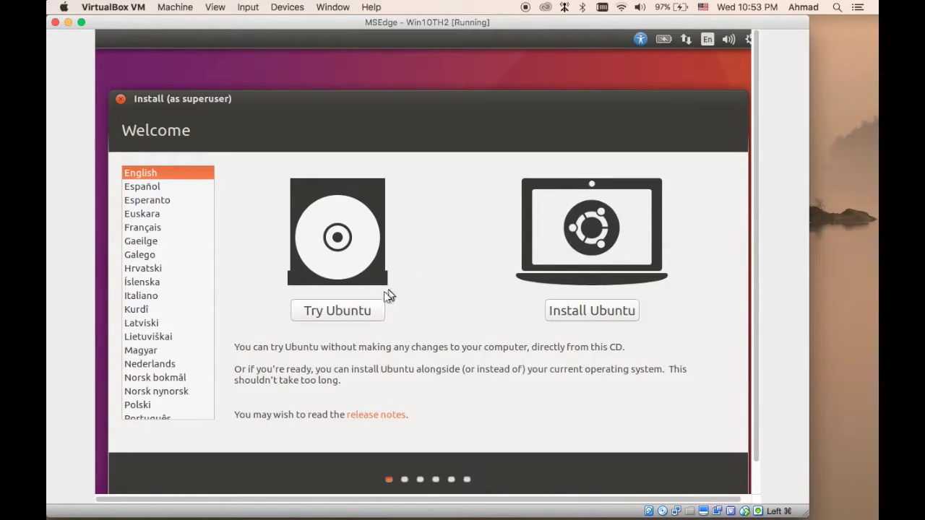
left_click(354, 311)
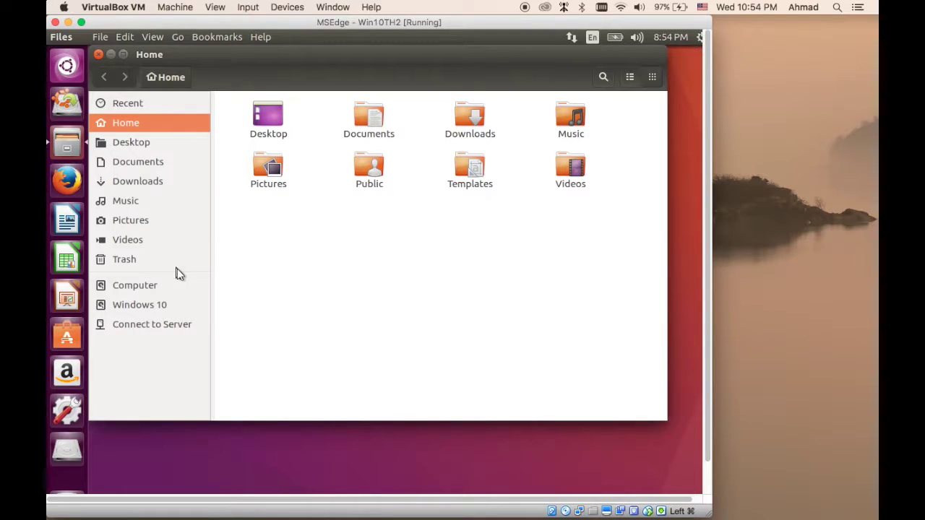
Browse the Windows 10 partition to the IEUser Downloads folder under Documents and Settings, then close the file manager.
left_click(150, 306)
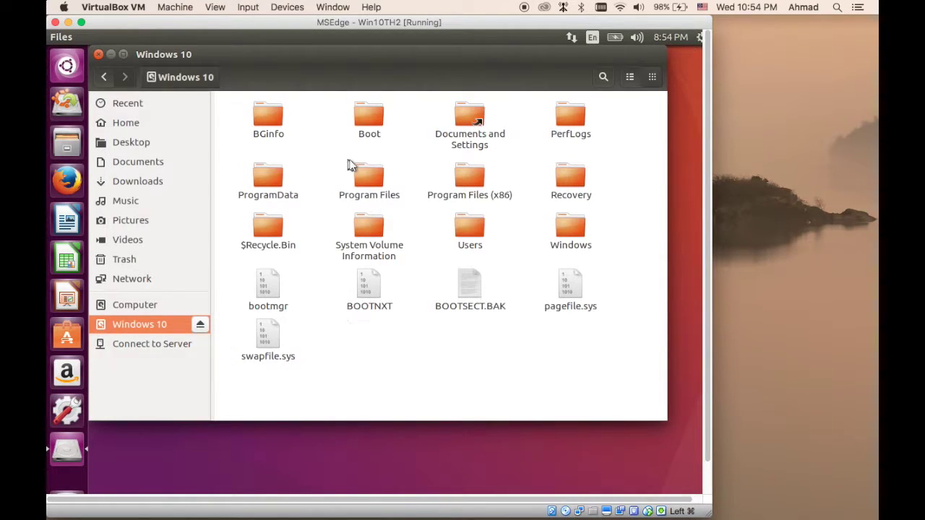
double_click(471, 134)
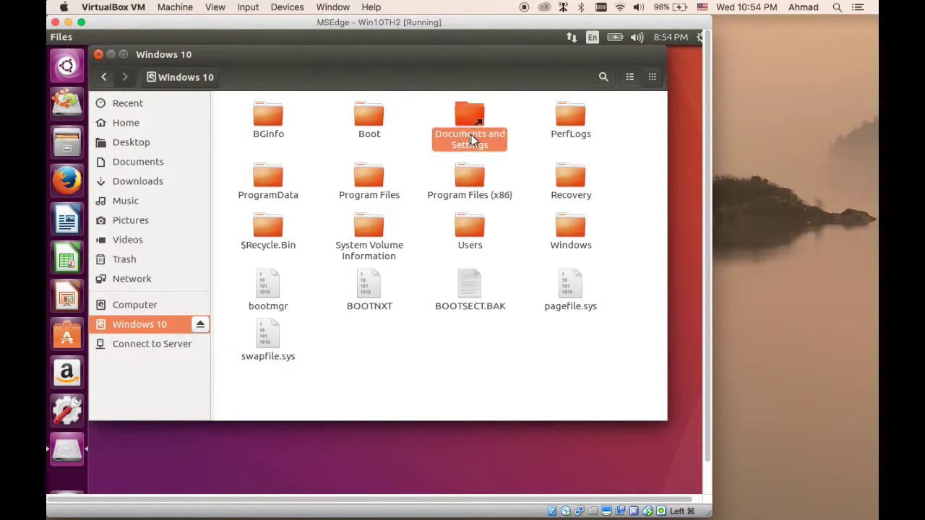
double_click(571, 119)
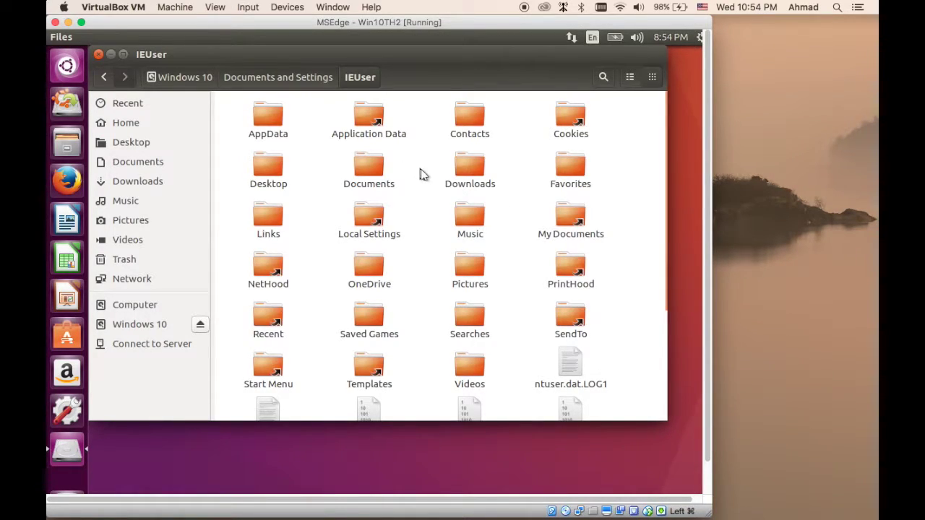
double_click(471, 166)
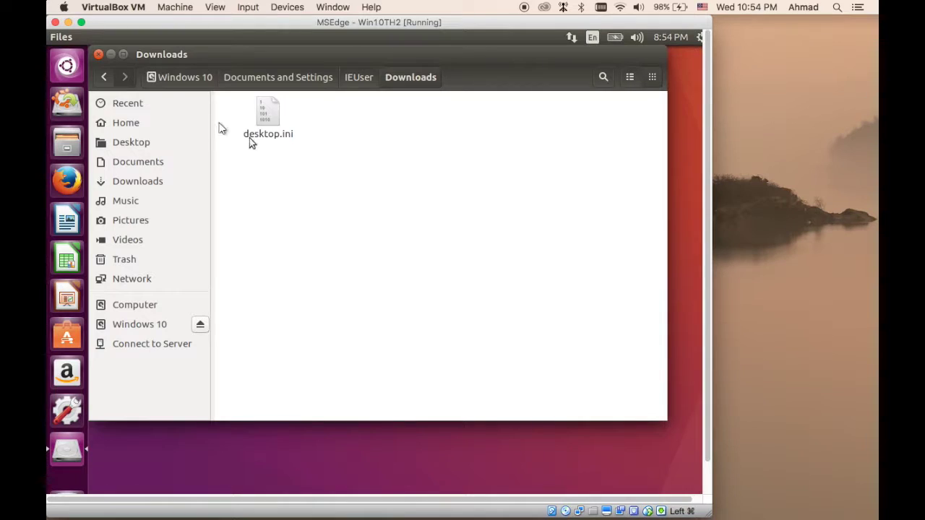
left_click(99, 56)
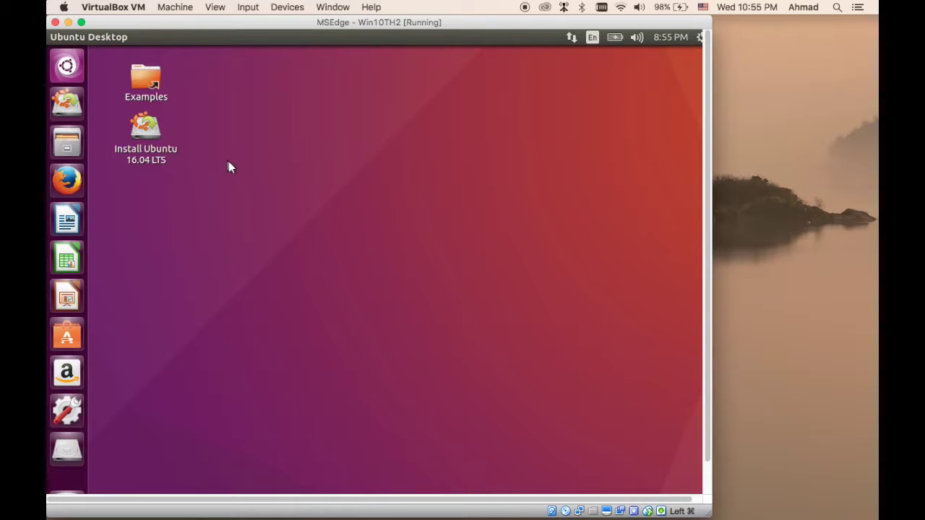
Open Firefox to check web access, view the Ubuntu Start Page, maximize the window and quit the browser.
left_click(60, 179)
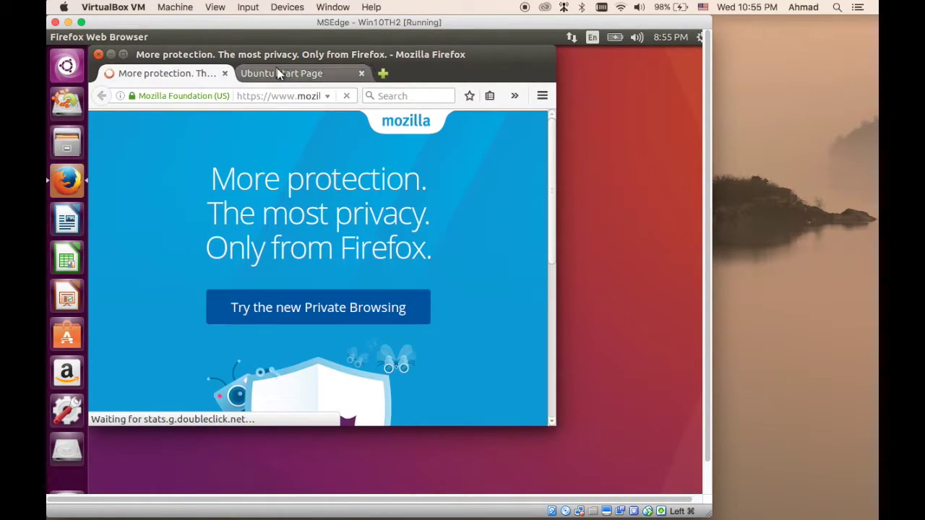
left_click(279, 73)
left_click(165, 78)
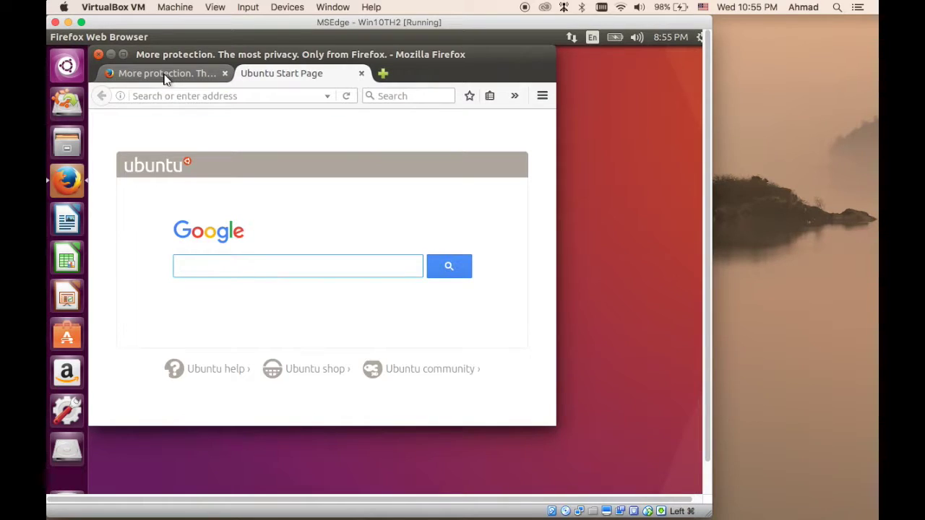
key("ctrl+super+Up")
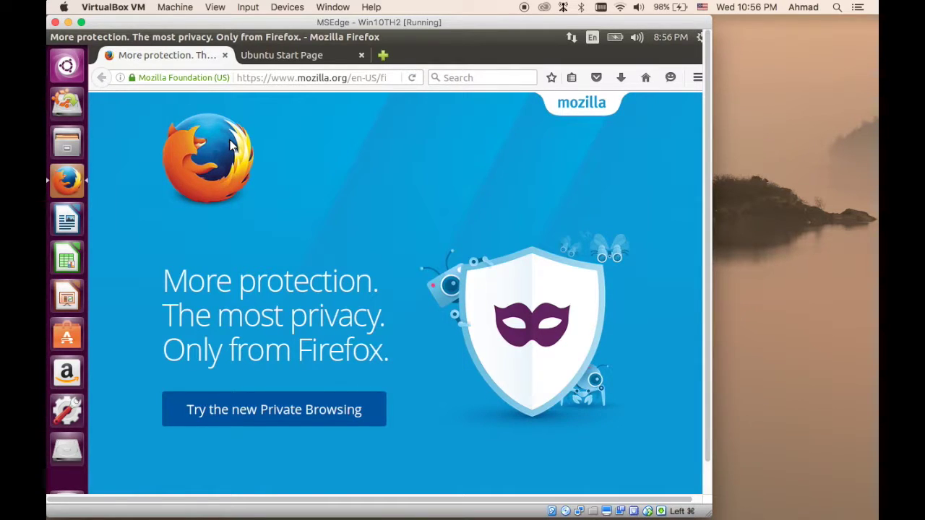
key("ctrl+q")
left_click(528, 334)
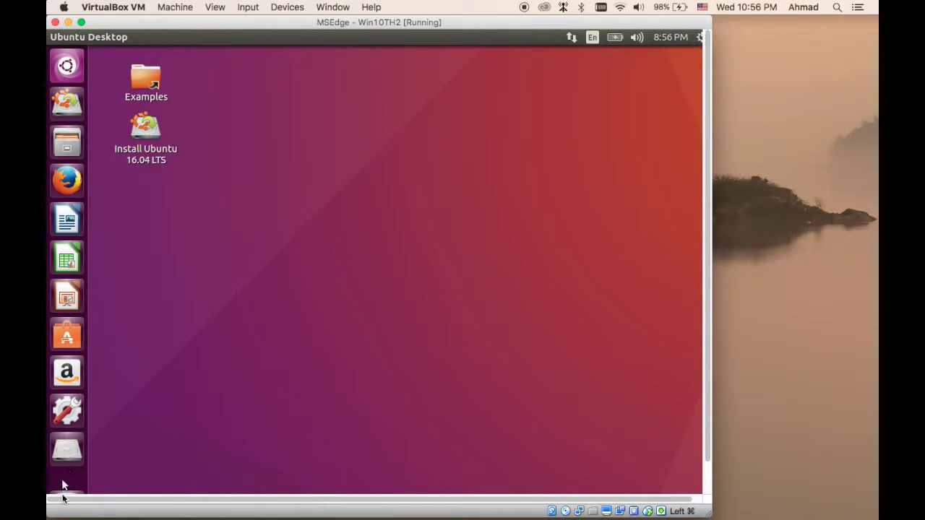
Search for "disk", open the Disks utility to examine the hard disk's partitions and free space, and close it.
left_click(76, 67)
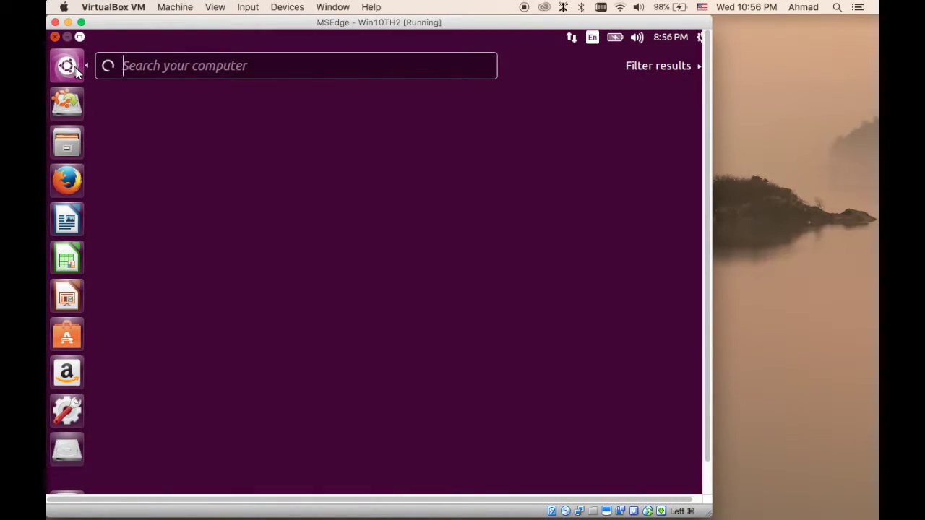
type("disk")
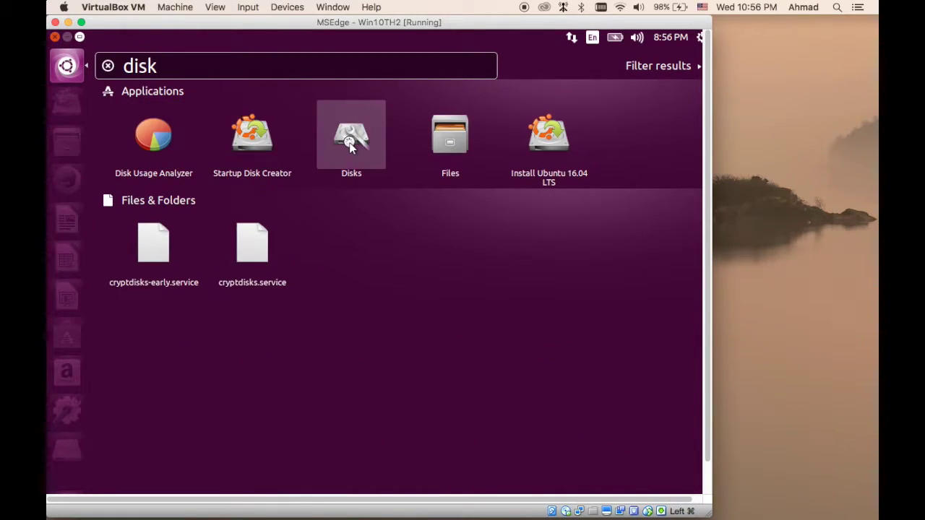
left_click(349, 138)
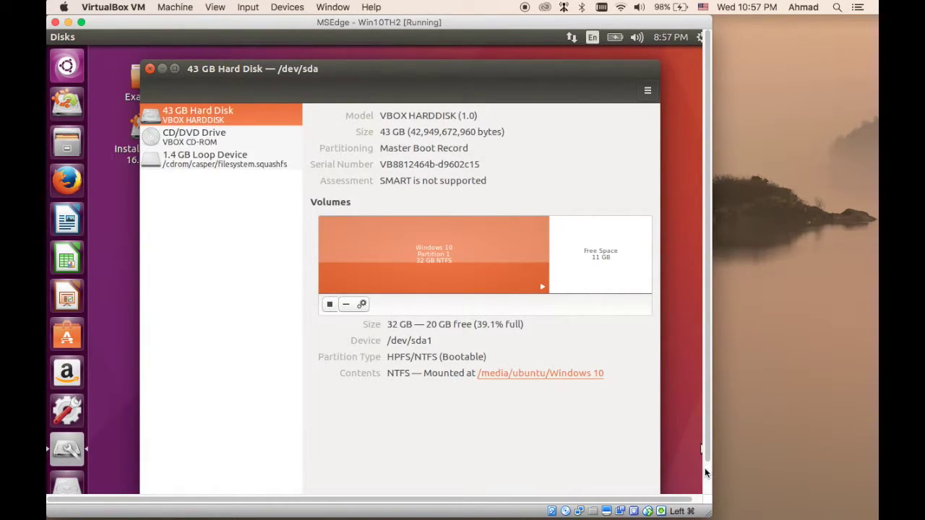
scroll(707, 477, "down", 2)
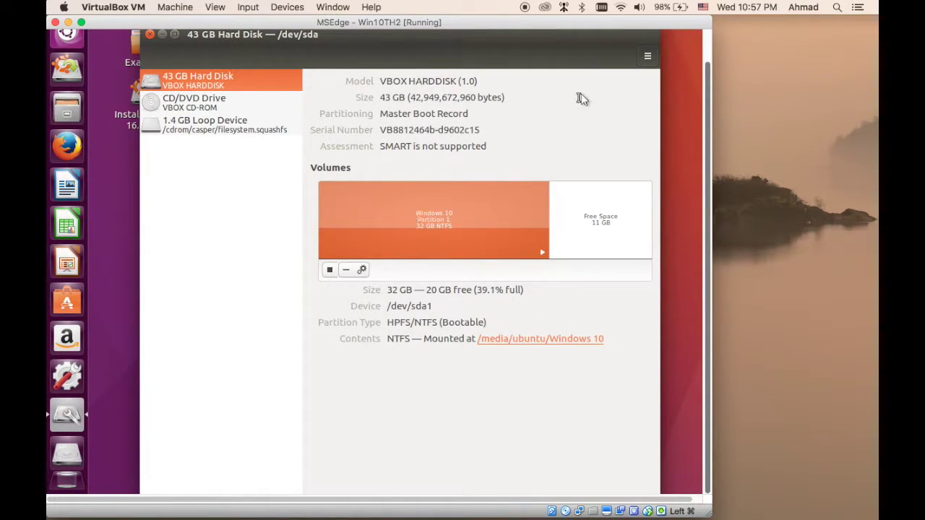
scroll(705, 65, "up", 2)
key("ctrl+q")
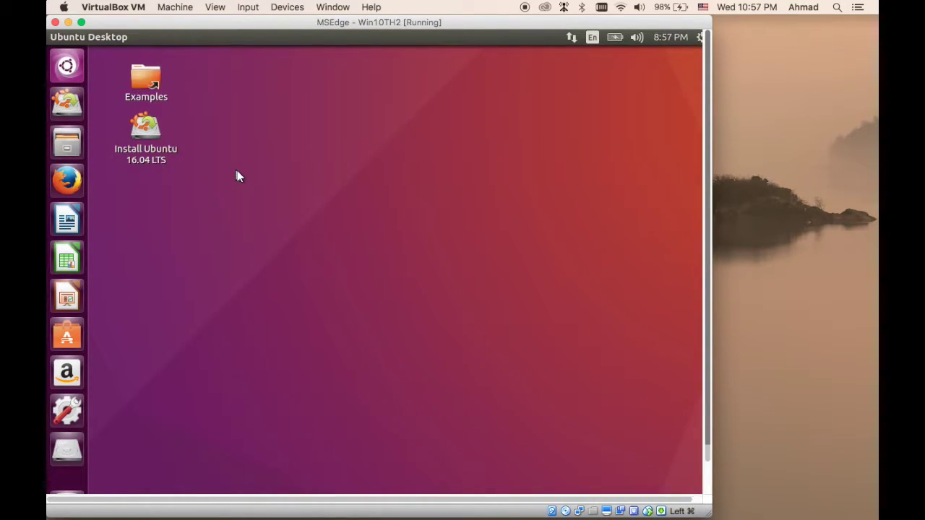
Launch the Ubuntu 16.04 LTS installer, keep English as the language, and proceed without update downloads or third-party software.
double_click(136, 136)
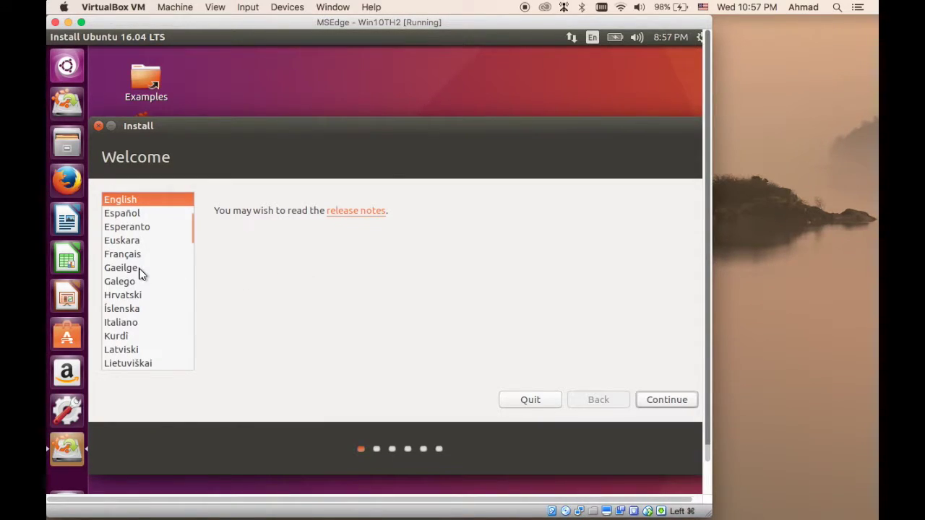
scroll(141, 269, "down", 2)
scroll(142, 267, "down", 2)
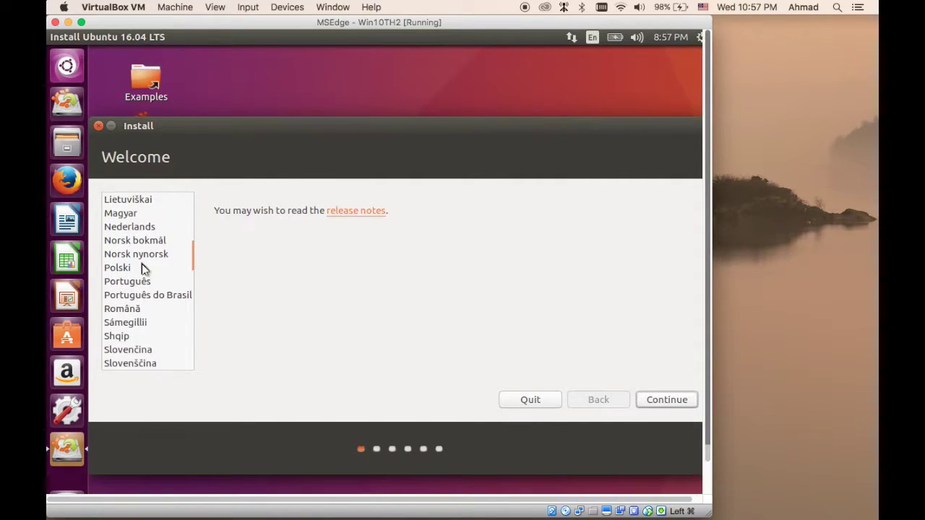
scroll(142, 267, "down", 1)
scroll(142, 268, "down", 4)
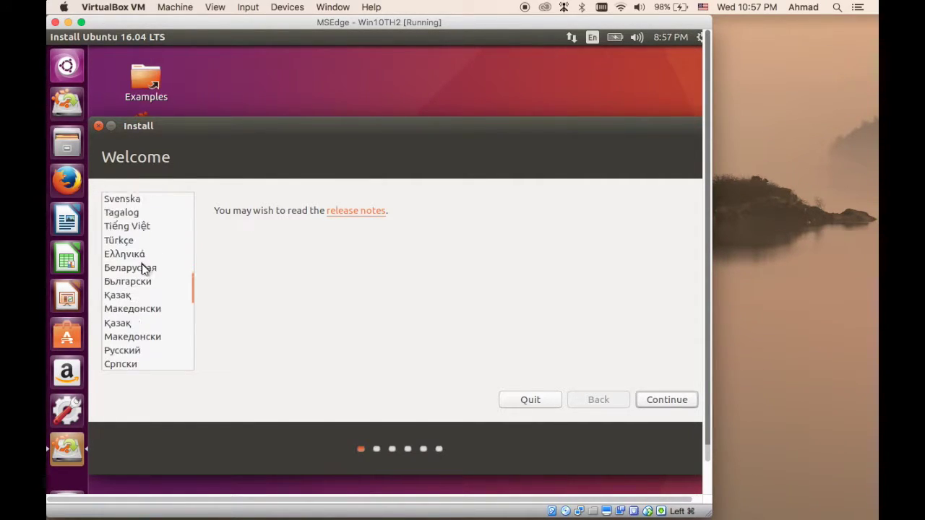
scroll(142, 267, "down", 2)
scroll(143, 268, "down", 2)
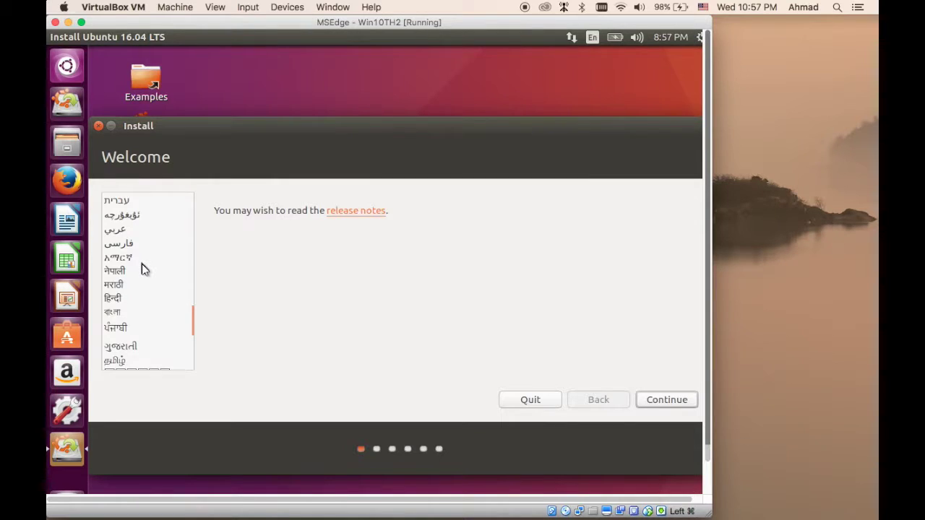
scroll(141, 269, "down", 3)
scroll(141, 269, "up", 1)
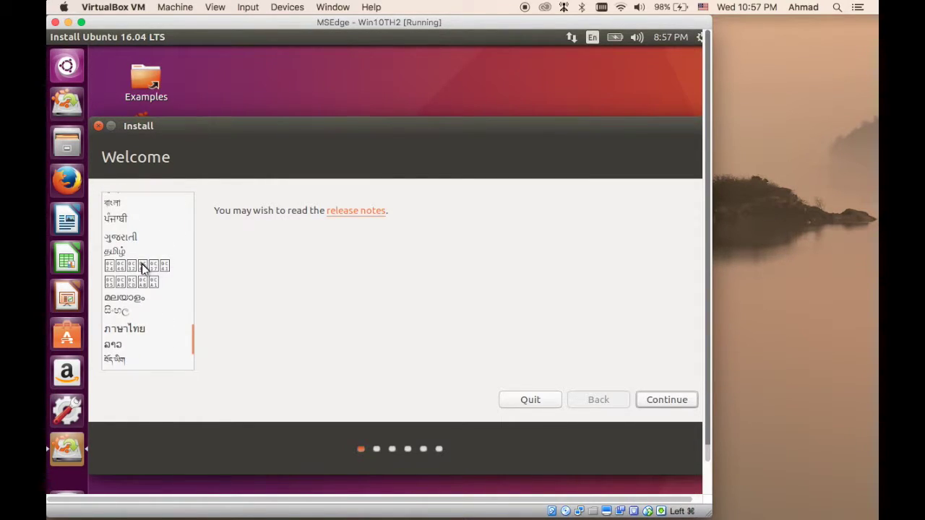
scroll(139, 282, "up", 7)
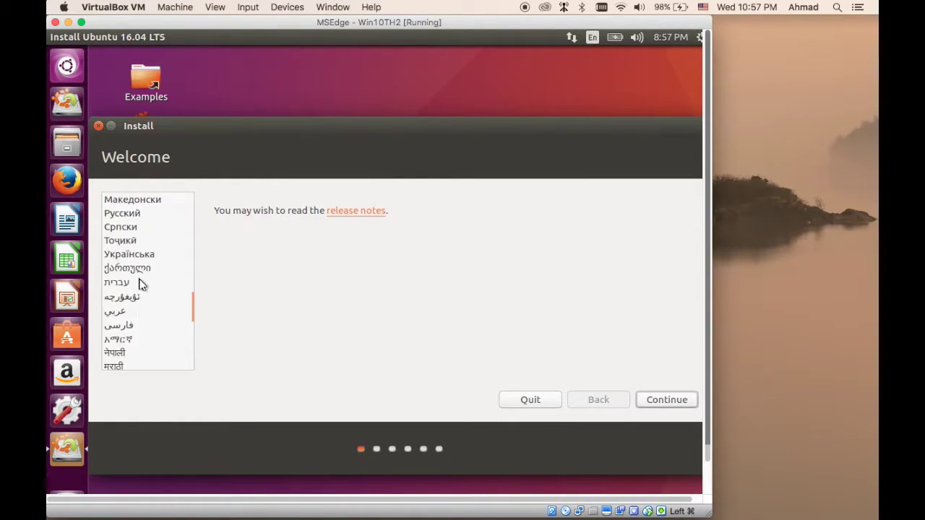
scroll(138, 309, "up", 3)
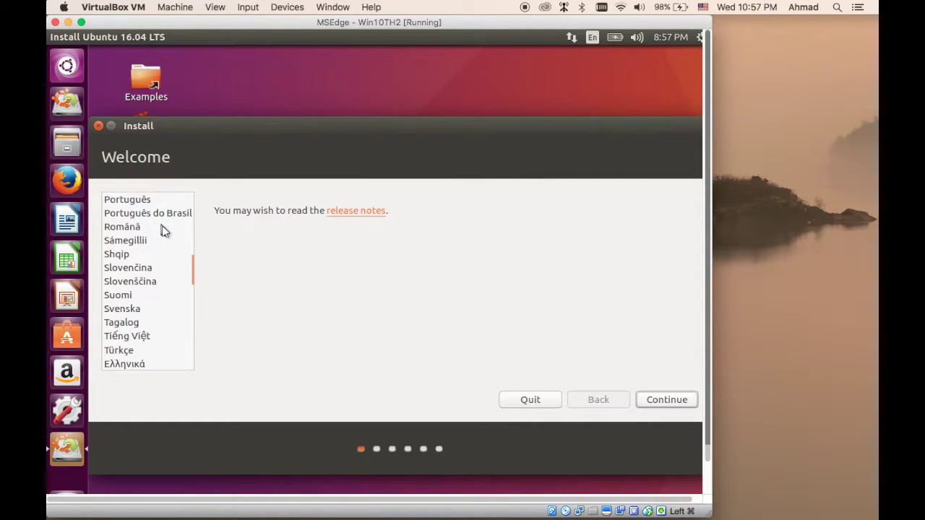
scroll(162, 233, "up", 6)
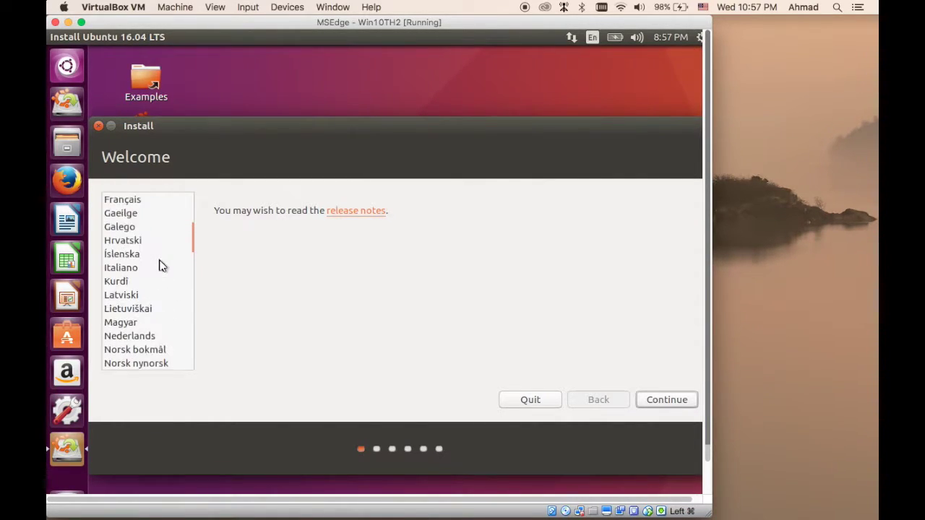
scroll(157, 296, "up", 1)
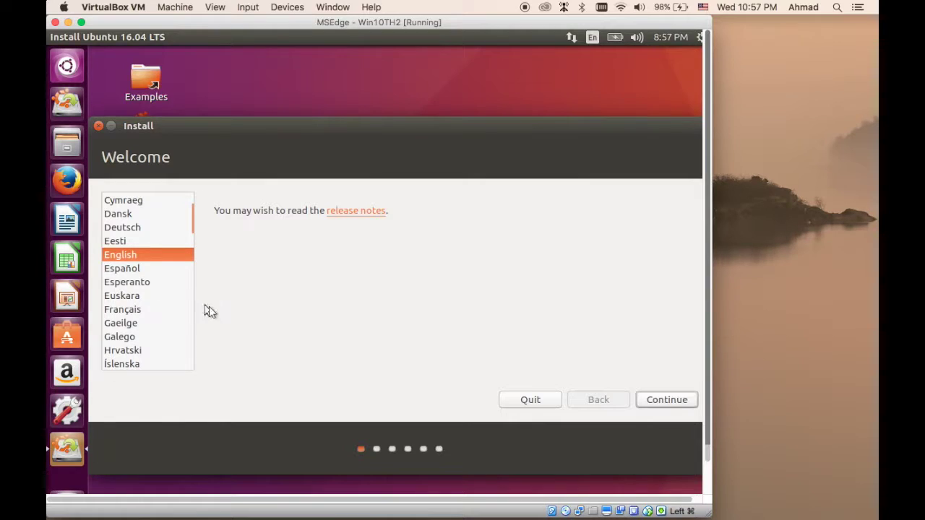
left_click(649, 401)
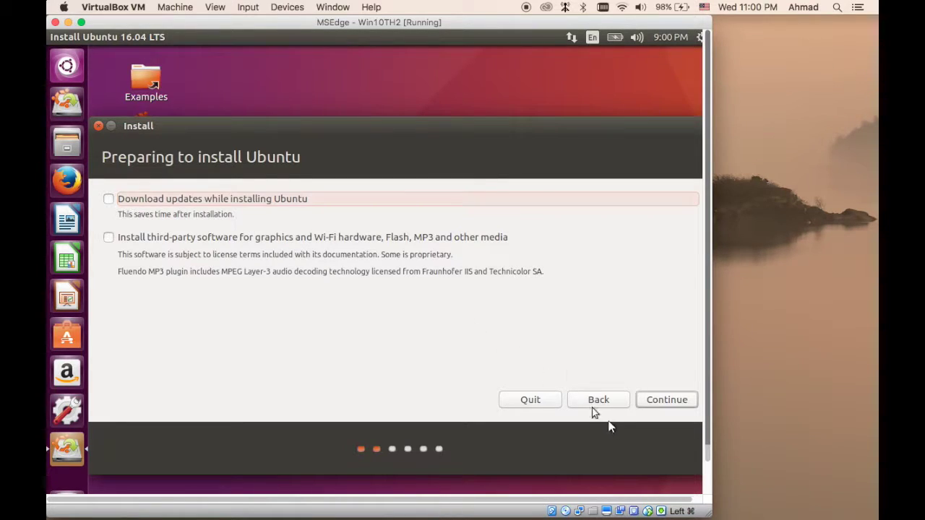
left_click(660, 406)
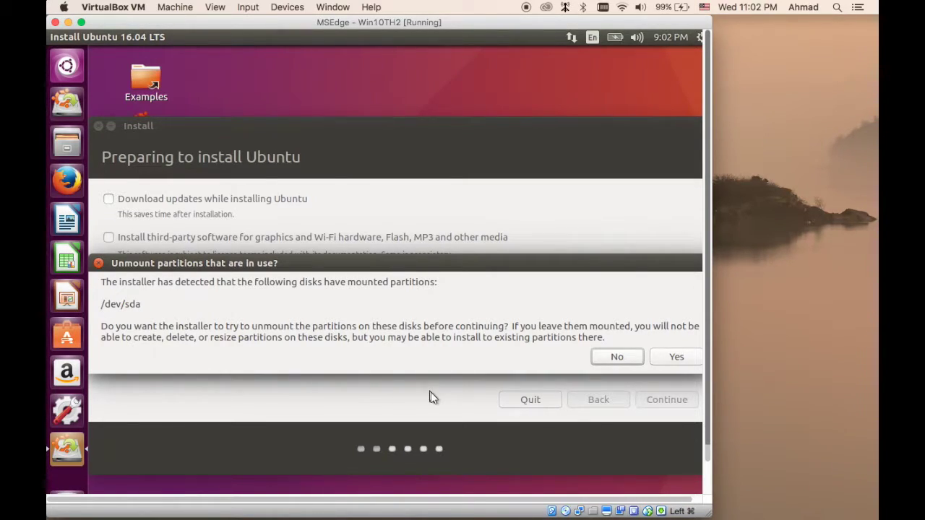
Let the installer unmount the partitions in use, then install Ubuntu alongside Windows 10 and write the changes to disk.
left_click(674, 361)
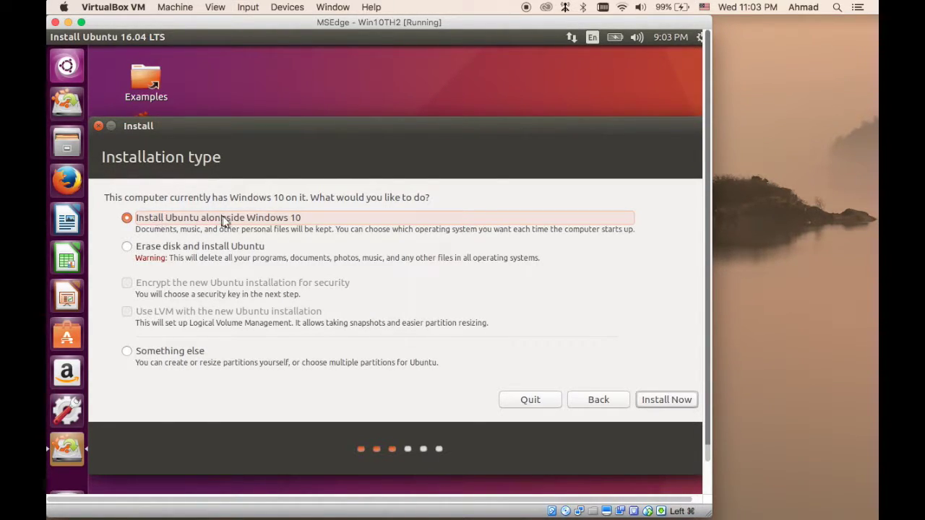
left_click(648, 401)
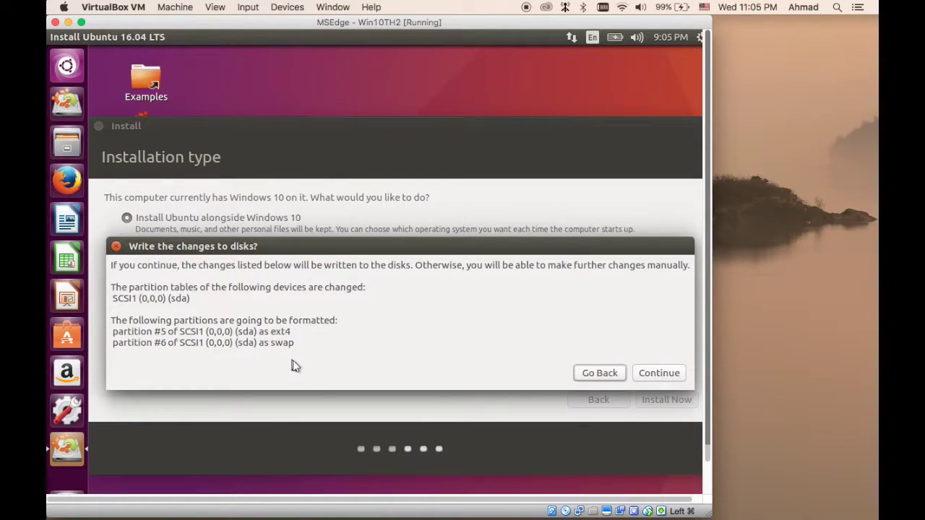
left_click(659, 373)
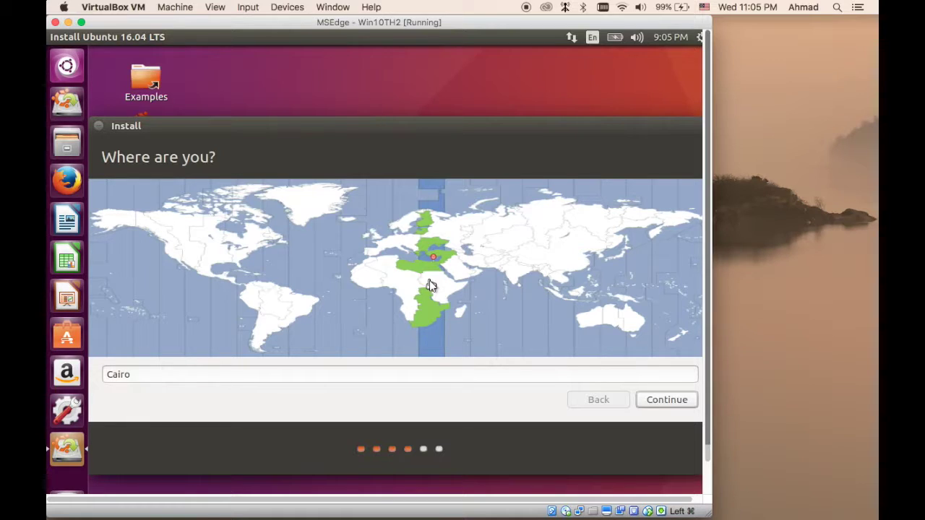
Set the time zone location to Cairo and accept the English (US) keyboard layout.
left_click(218, 237)
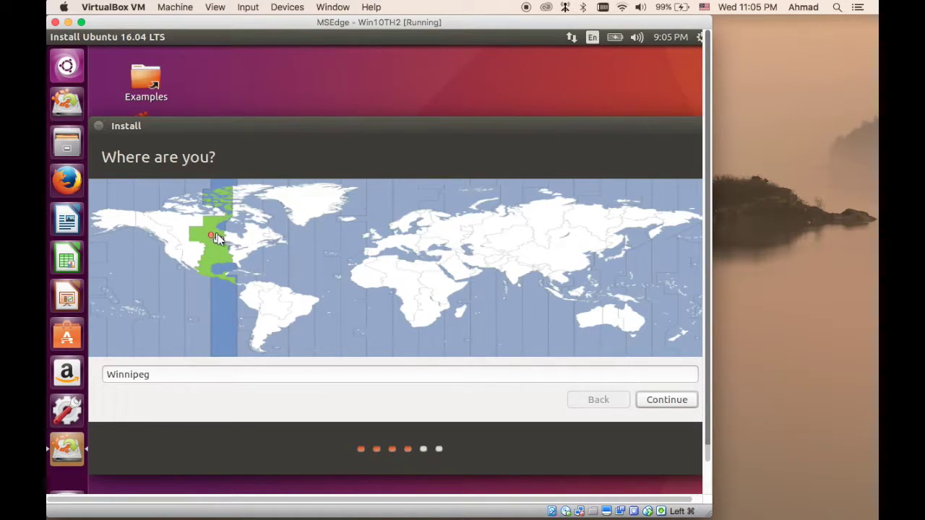
left_click(431, 277)
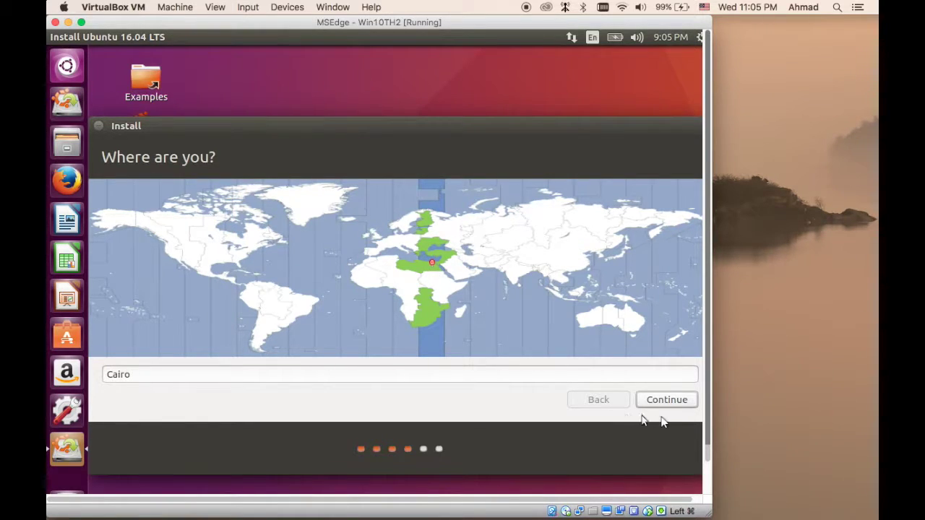
left_click(675, 404)
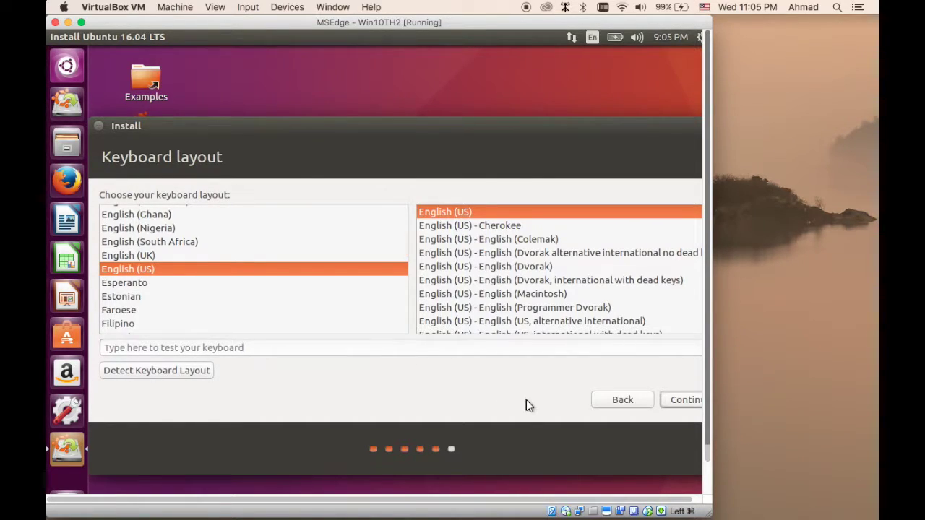
left_click(683, 405)
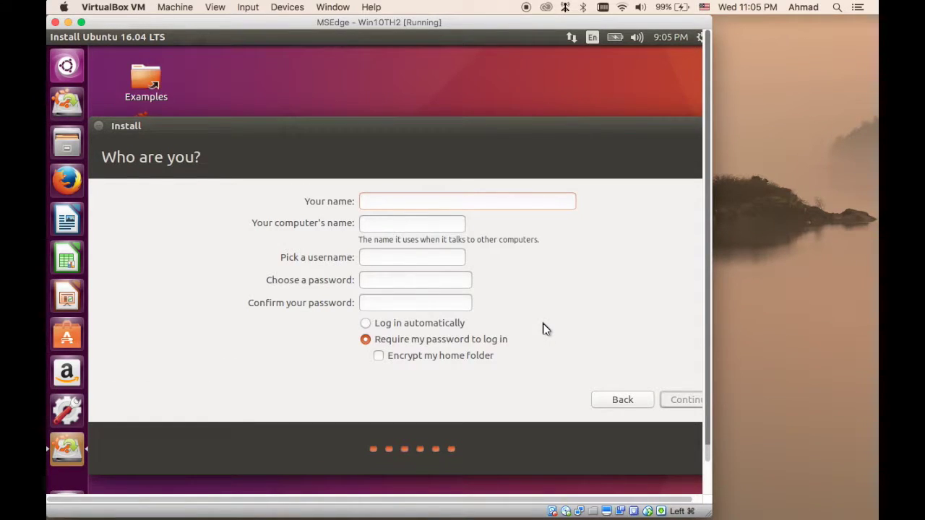
Enter the user's name, choose and confirm the account password, keep the password required for login, and continue the installation.
type("Ahmad")
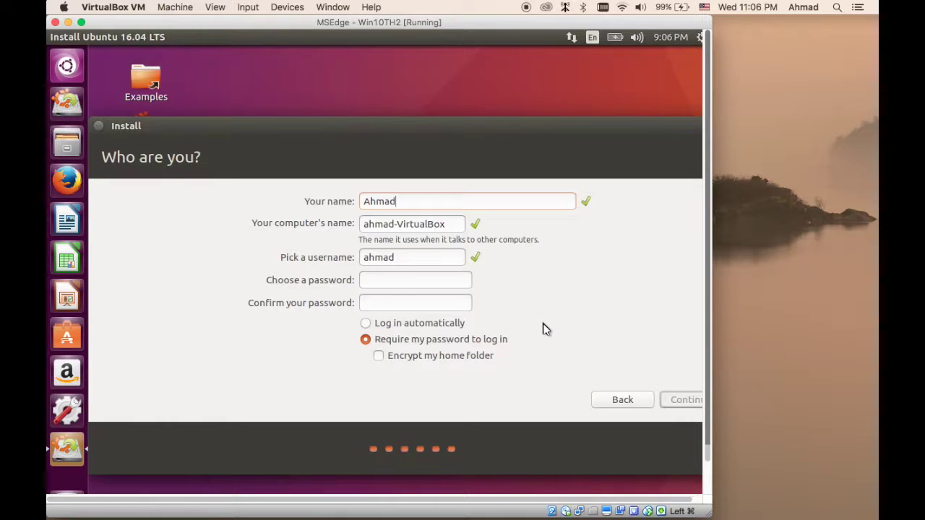
left_click(391, 283)
type("a")
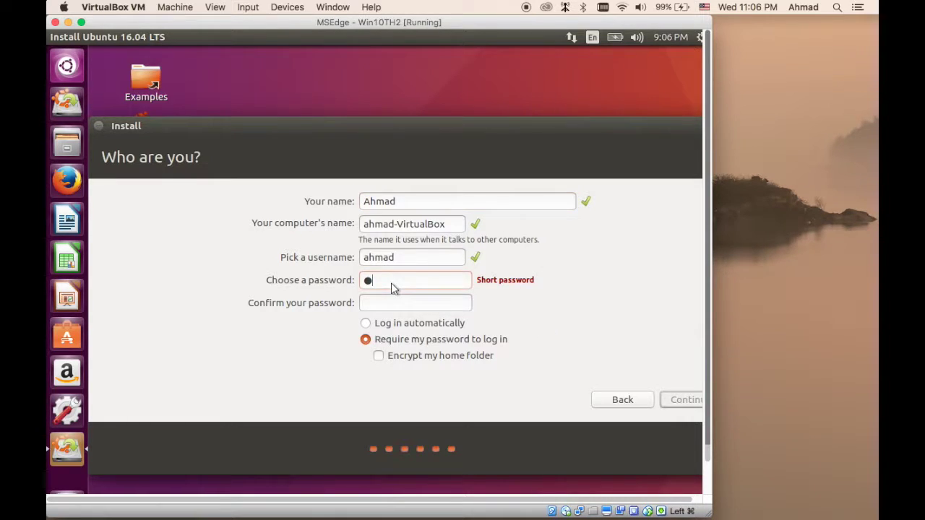
type("aaaa")
key("Tab")
type("aa")
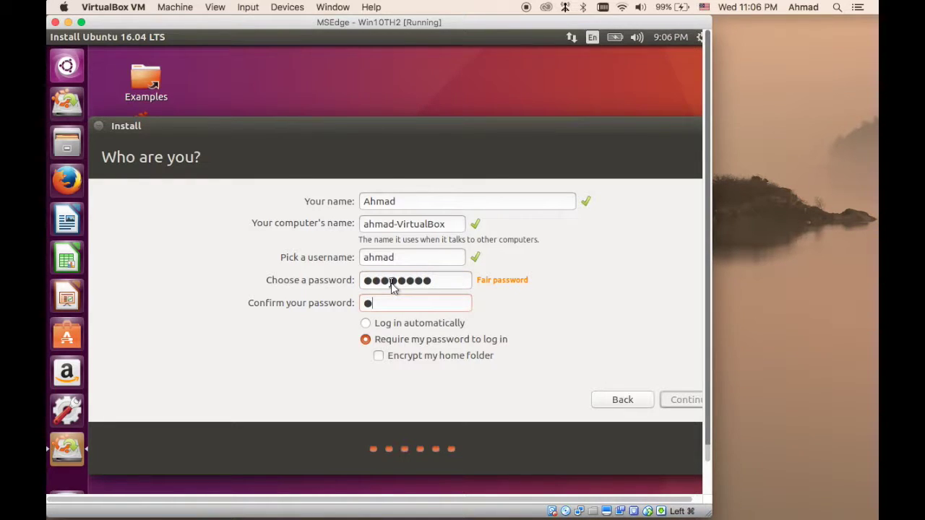
type("aaaaaaa")
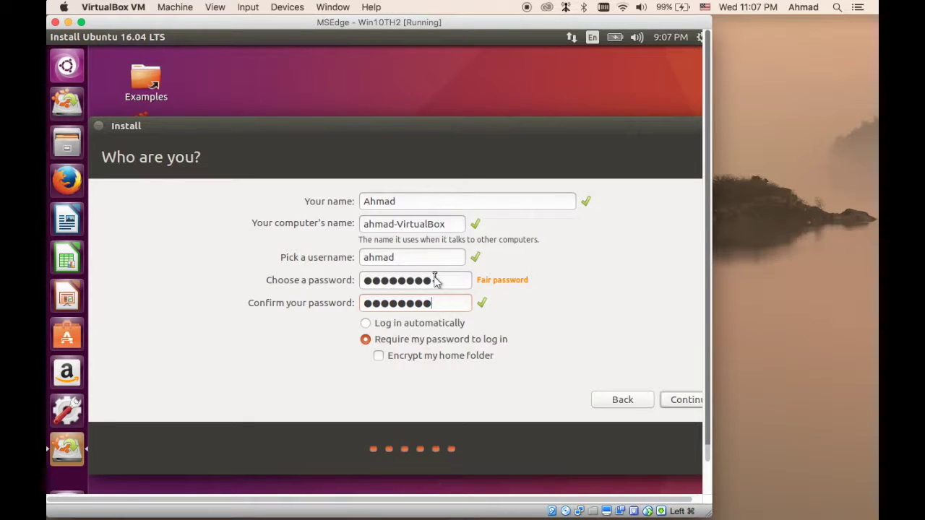
left_click(674, 406)
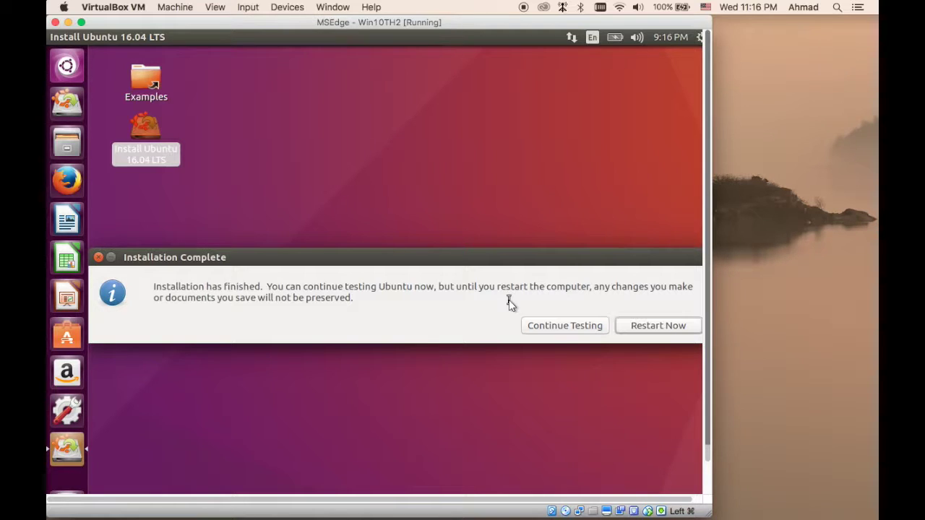
Restart the machine after the installation, look through the GRUB entries including Windows 10, and boot the Ubuntu entry.
left_click(658, 328)
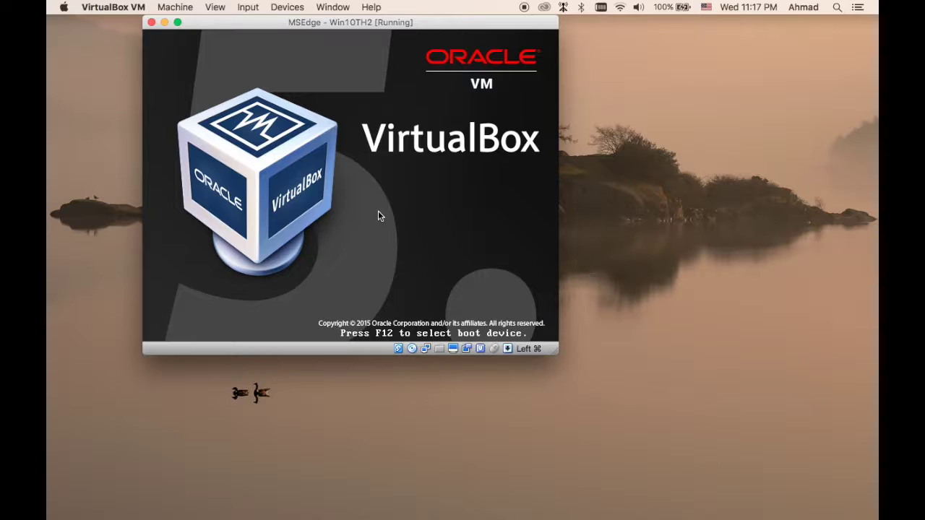
key("Down")
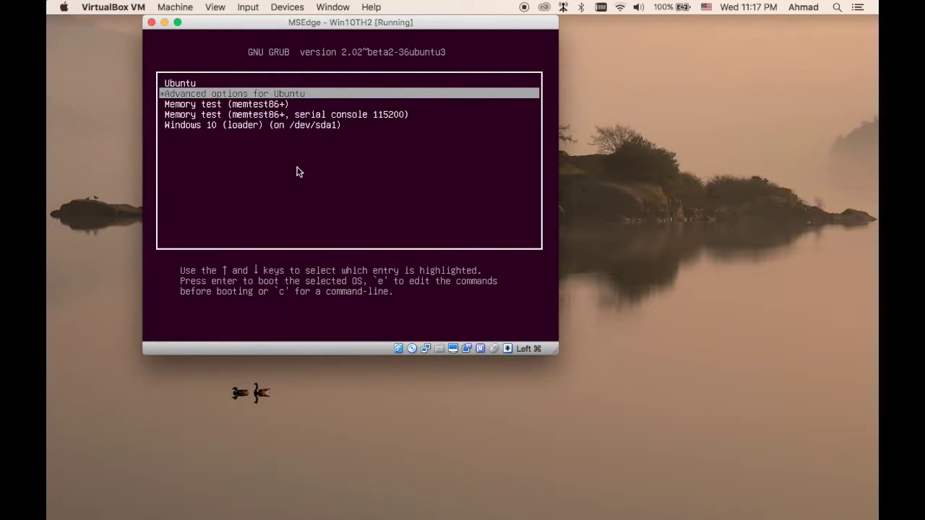
key("Down")
key("Up")
key("Up")
key("Down")
key("Down")
key("Down")
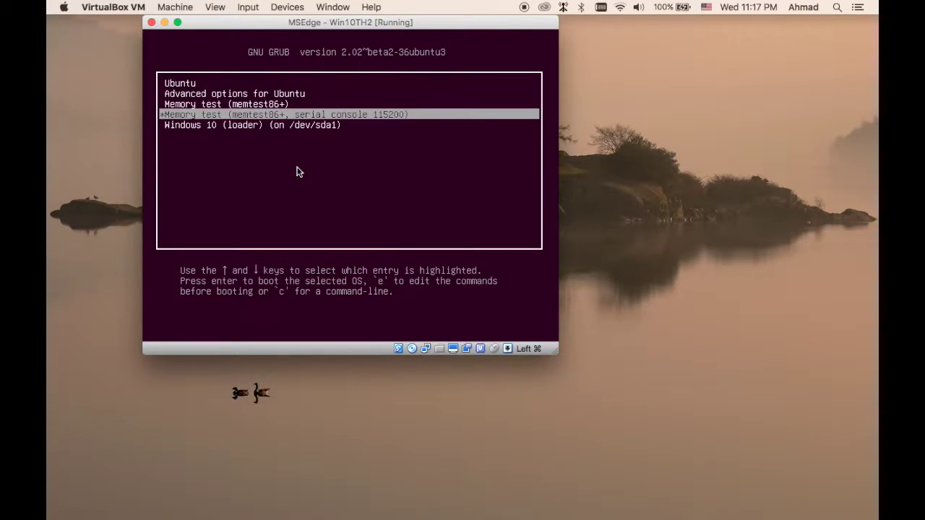
key("Down")
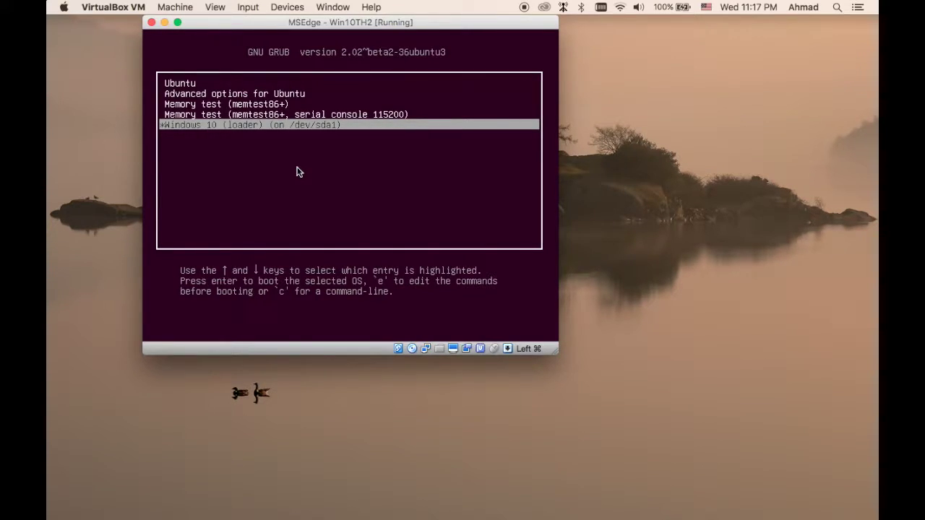
key("Up")
key("Up")
key("Up")
key("Up")
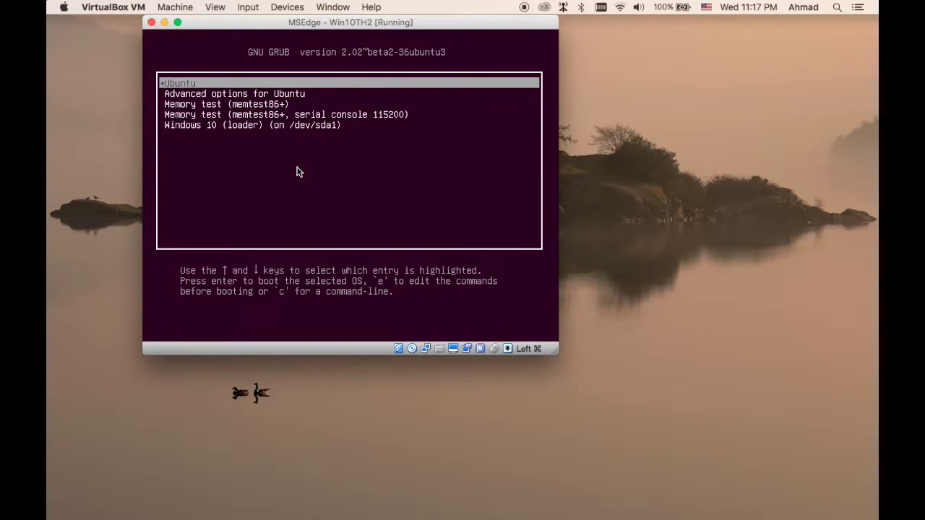
key("Return")
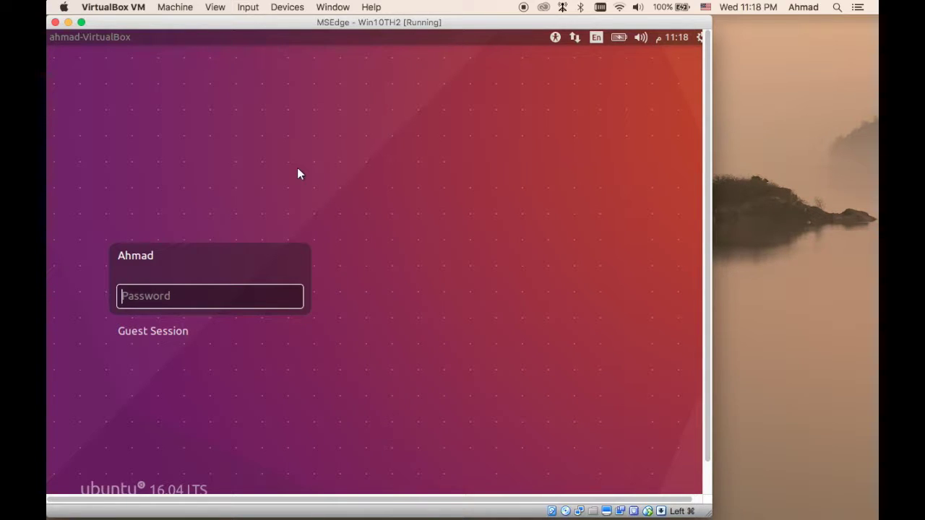
Log in to the newly installed Ubuntu system with the account password.
type("**********")
key("BackSpace")
key("BackSpace")
key("BackSpace")
key("BackSpace")
key("BackSpace")
key("BackSpace")
key("BackSpace")
key("BackSpace")
key("BackSpace")
key("BackSpace")
type("********")
key("Return")
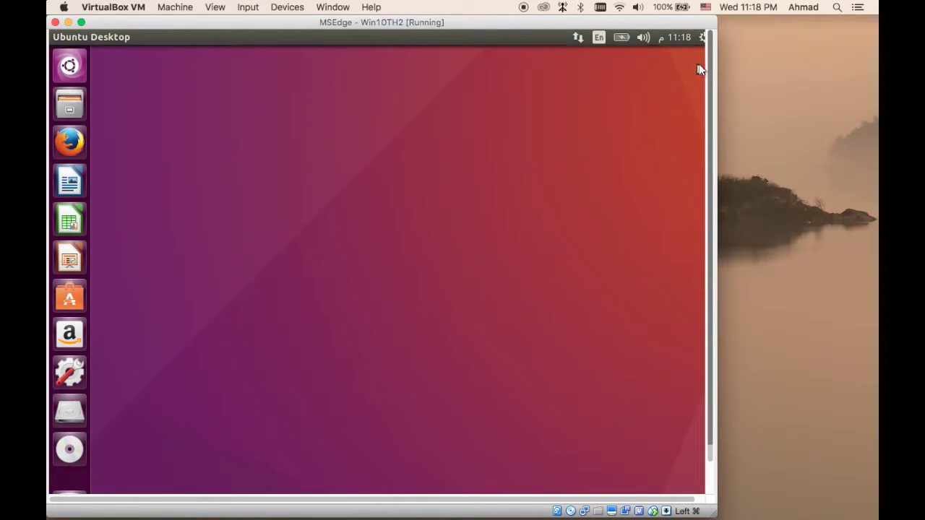
Restart the computer from the Ubuntu desktop to return to the GRUB boot menu.
left_click(702, 37)
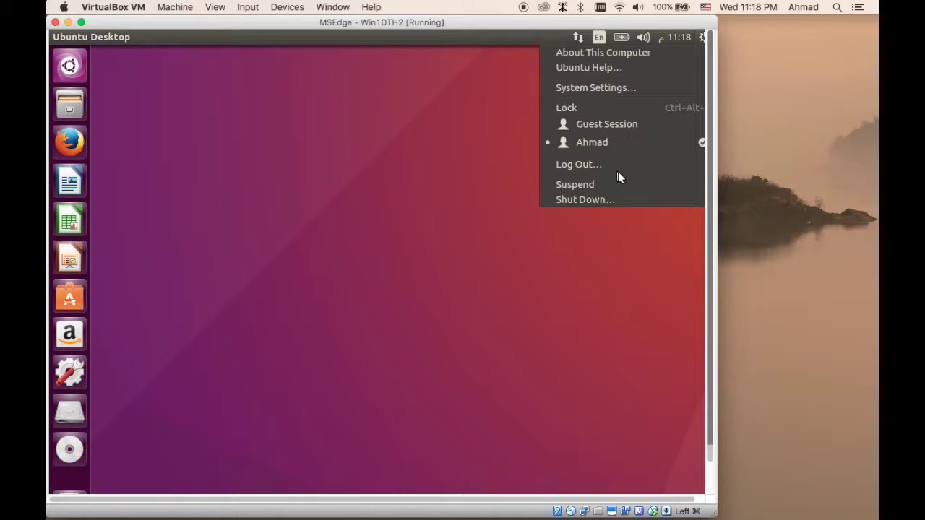
left_click(618, 198)
left_click(328, 284)
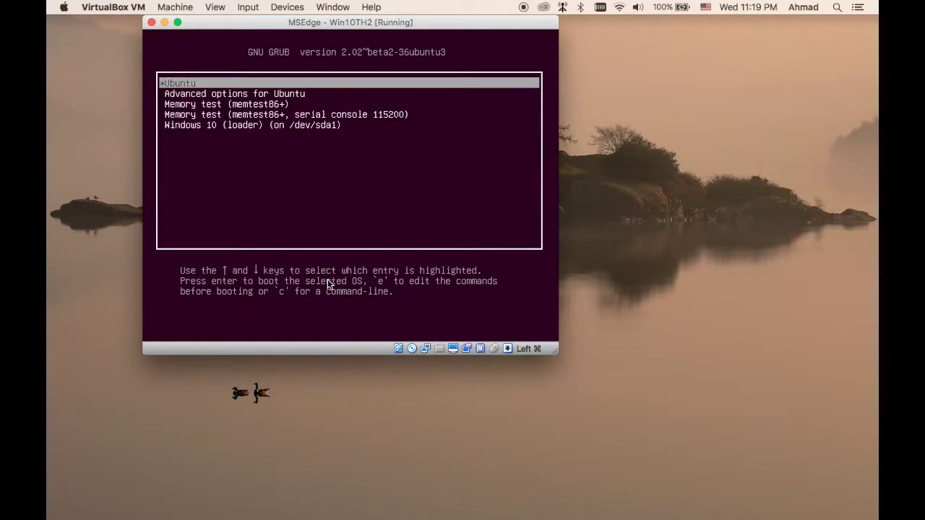
Boot the Windows 10 (loader) entry on /dev/sda1 from the GRUB menu.
key("Down")
key("Down")
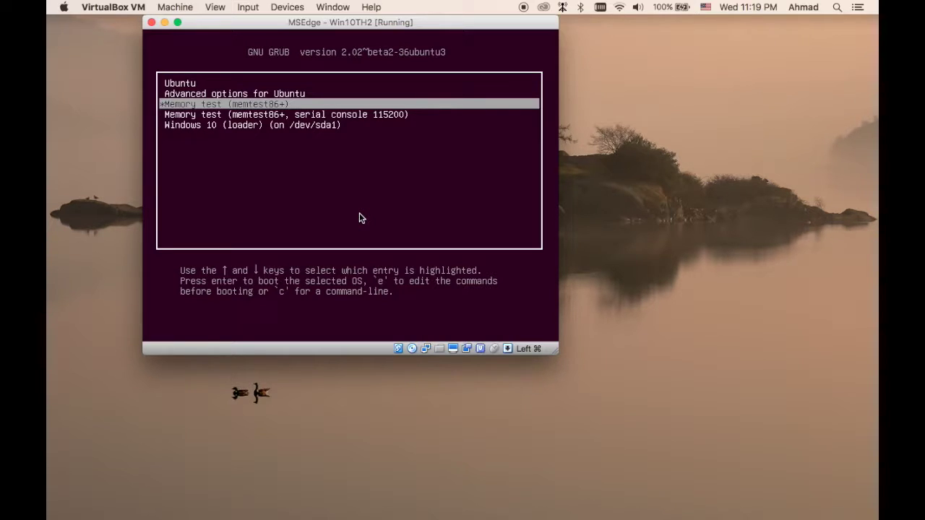
key("Up")
key("Up")
key("Down")
key("Down")
key("Down")
key("Down")
key("Return")
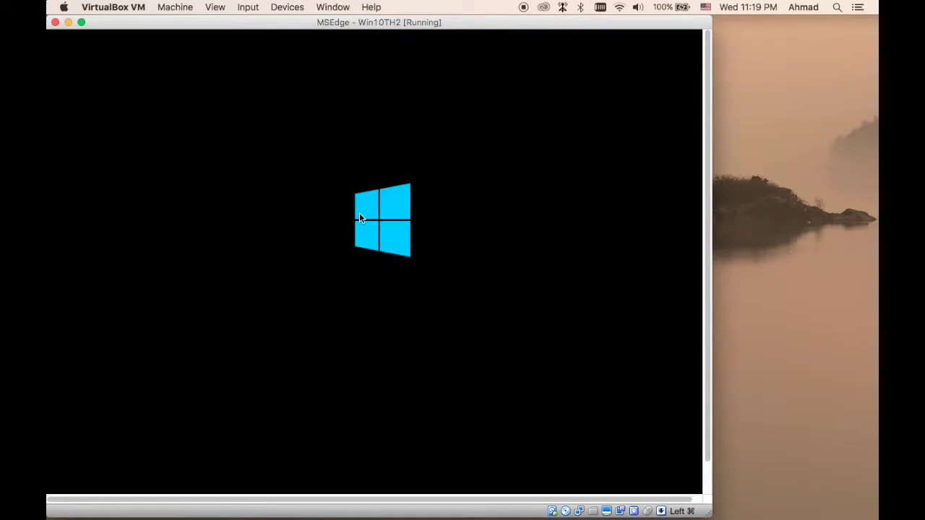